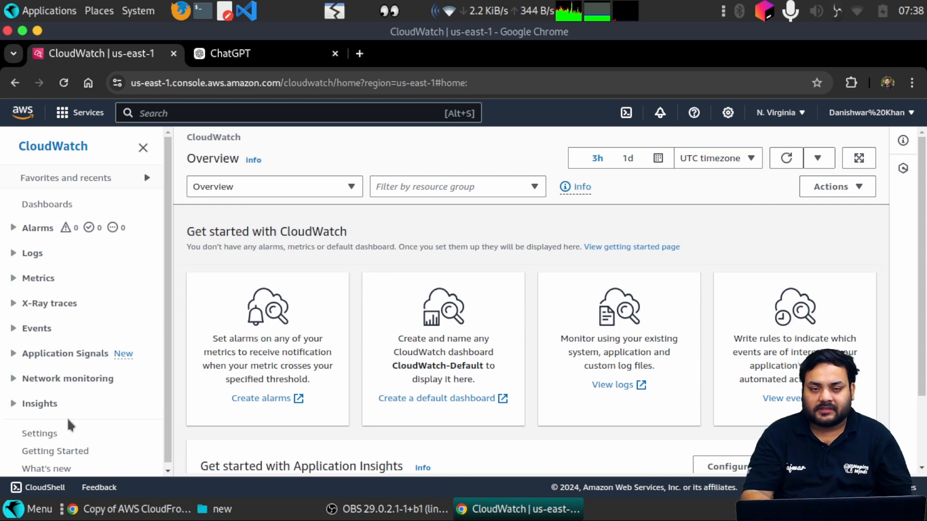
scroll(357, 392, "down", 2)
scroll(497, 310, "up", 2)
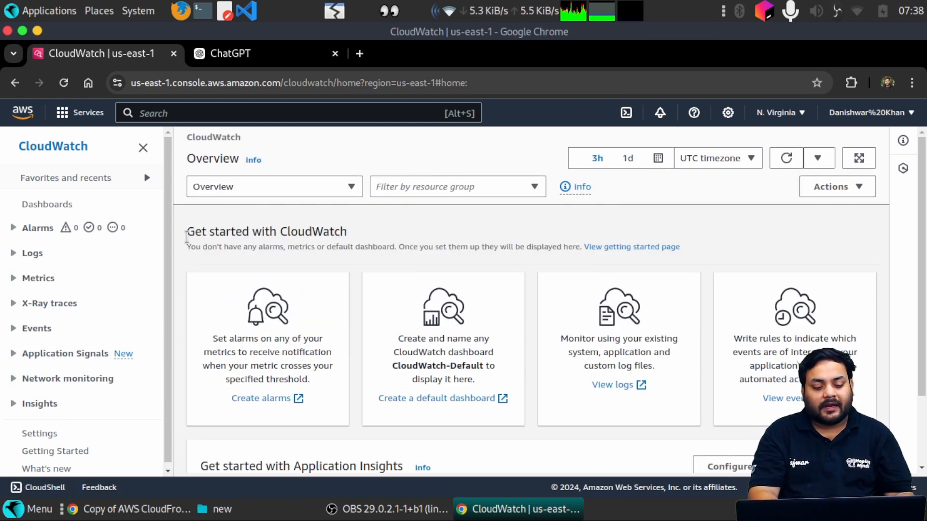
left_click_drag(184, 236, 358, 242)
left_click(237, 237)
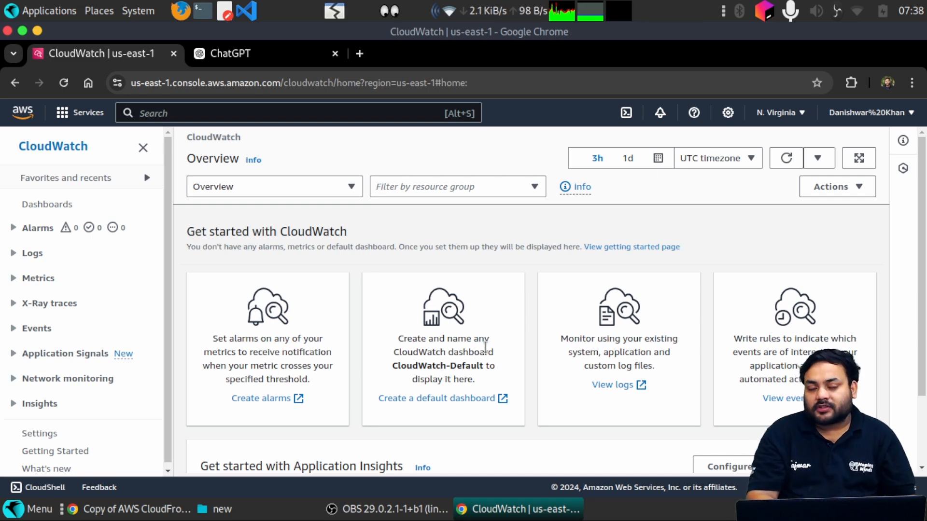
Step: Create a new custom CloudWatch dashboard named hopingMinds
left_click(33, 205)
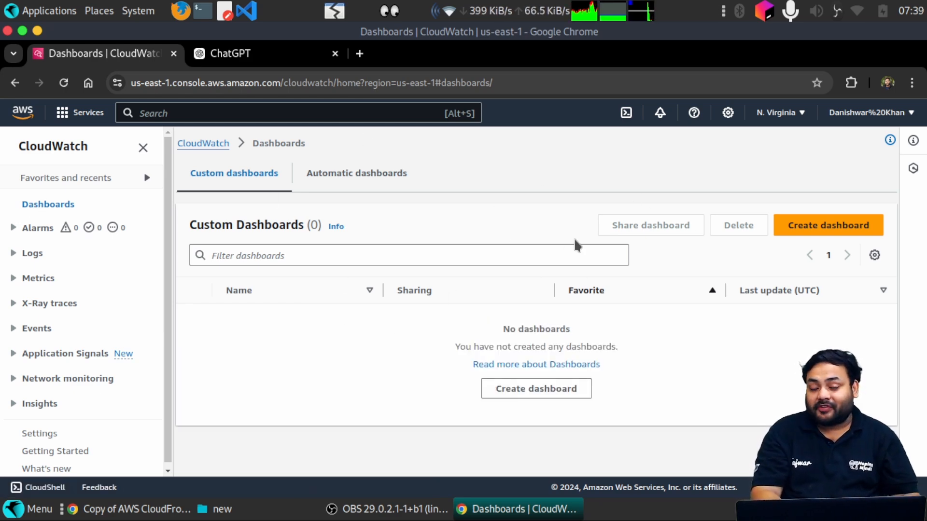
left_click(842, 233)
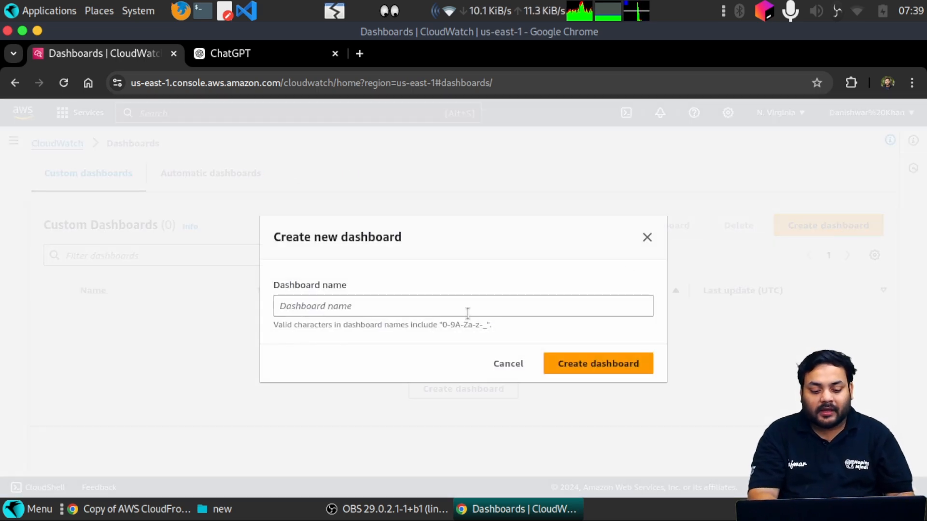
left_click(423, 307)
type("h")
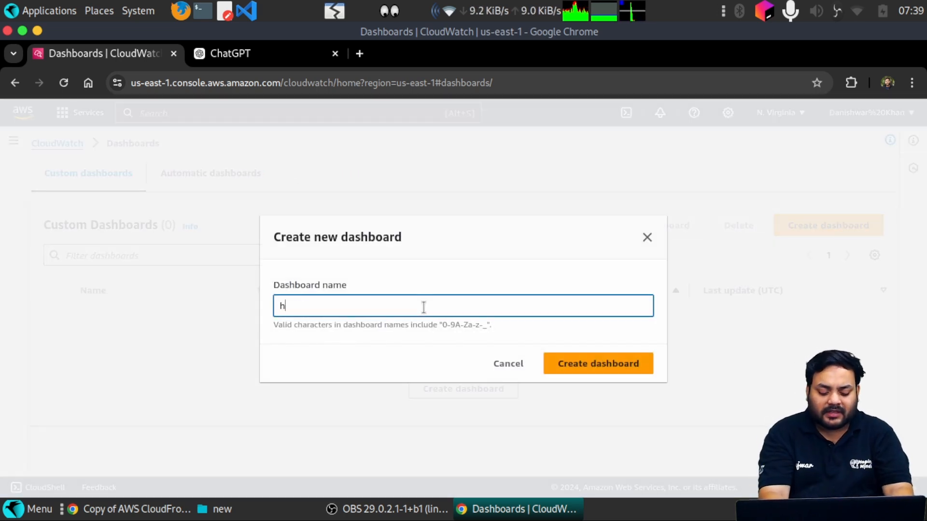
type("opingminda")
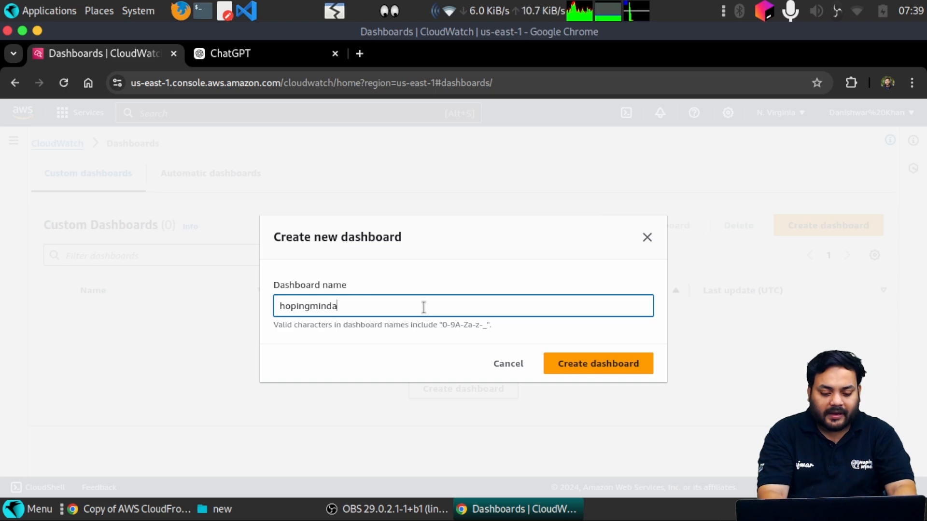
key("BackSpace")
type("s")
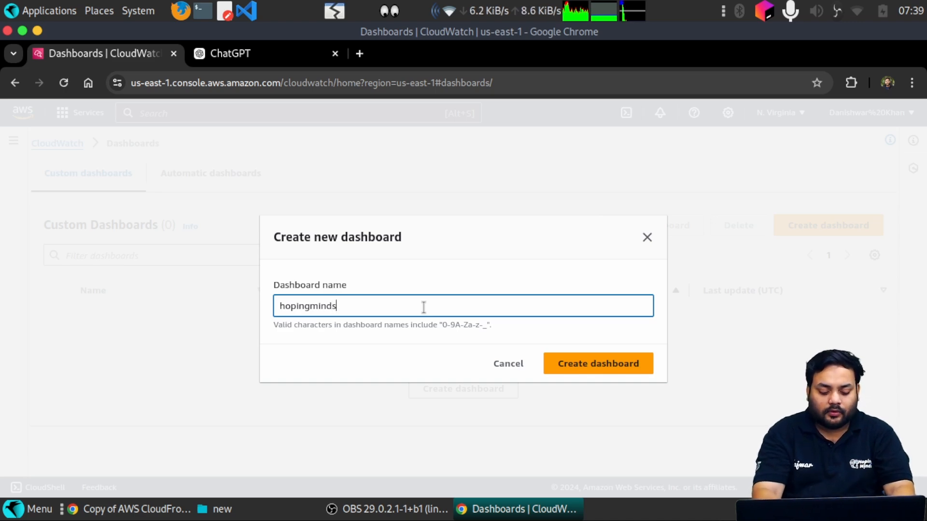
key("BackSpace")
type("M")
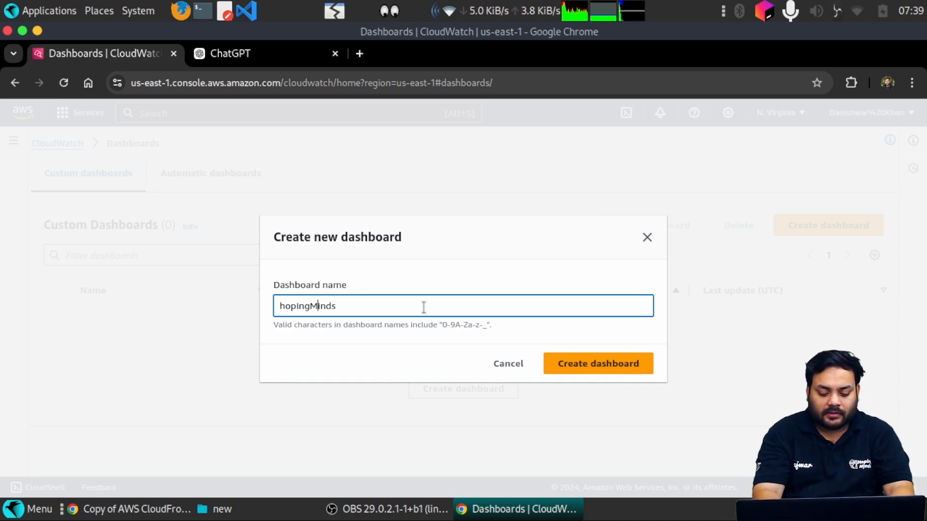
left_click(596, 358)
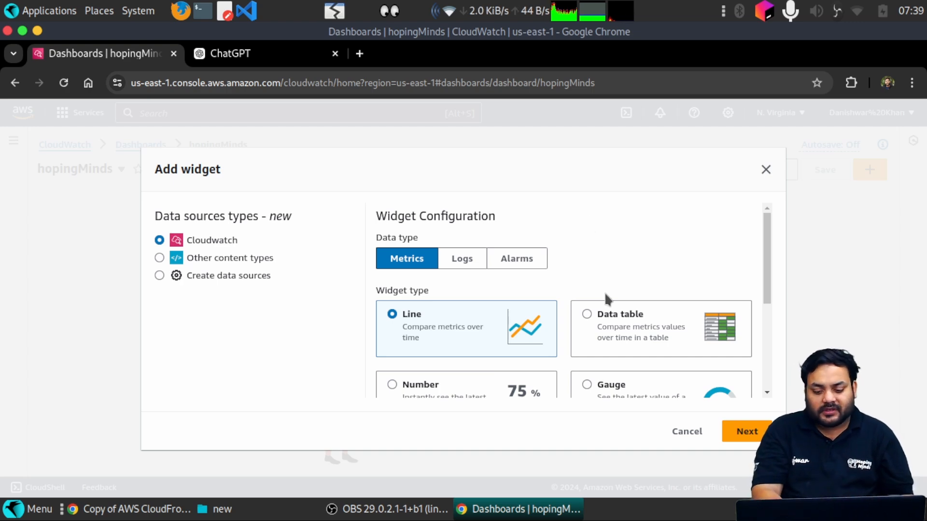
Step: Choose a Bar widget with CloudWatch metrics as its data type and proceed to its metric selection
scroll(604, 292, "down", 2)
scroll(531, 271, "up", 2)
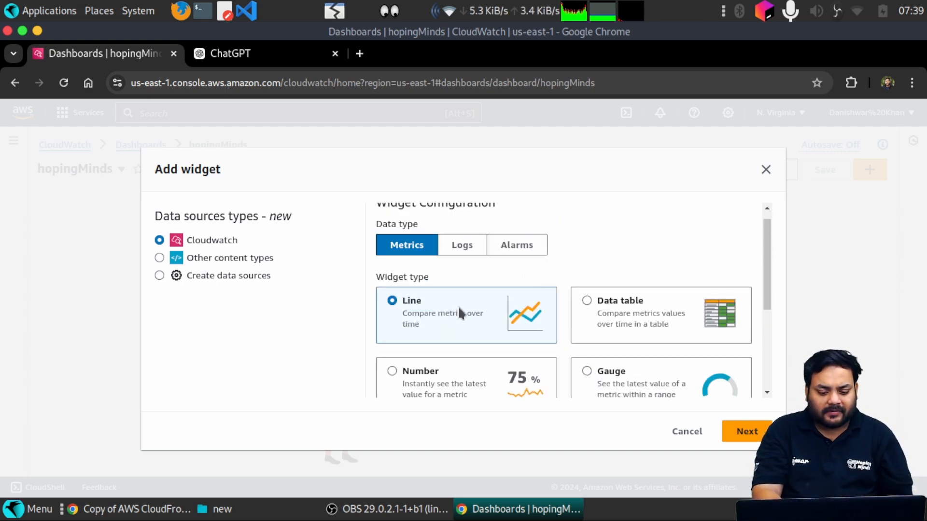
scroll(486, 312, "down", 1)
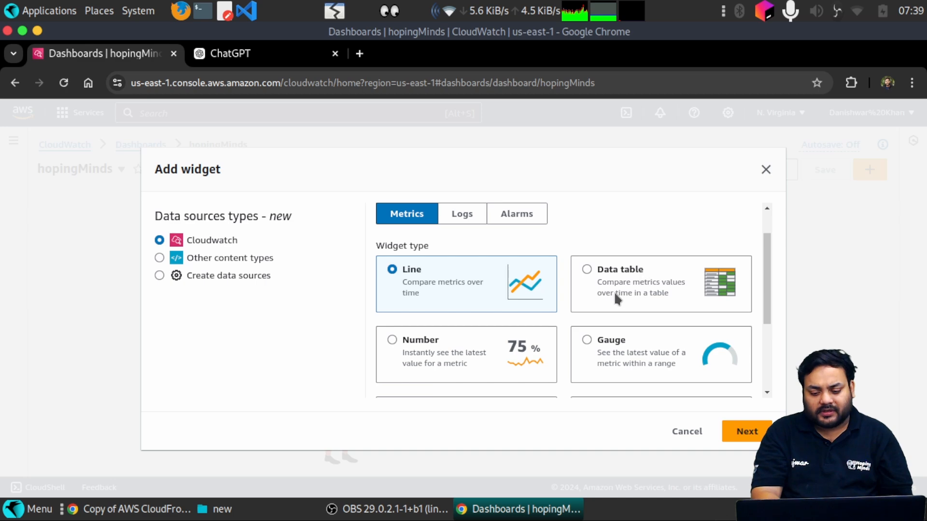
scroll(570, 287, "down", 2)
left_click(454, 257)
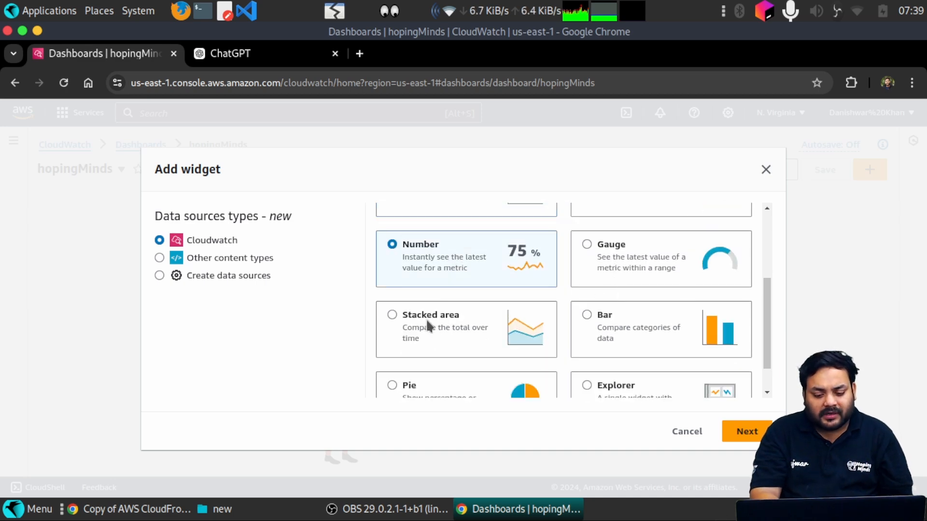
scroll(426, 317, "down", 1)
left_click(606, 304)
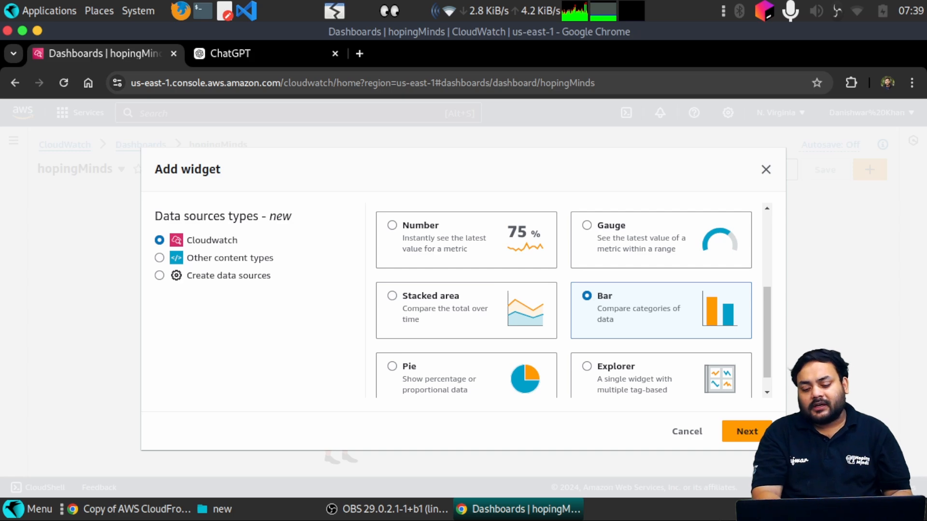
left_click(753, 433)
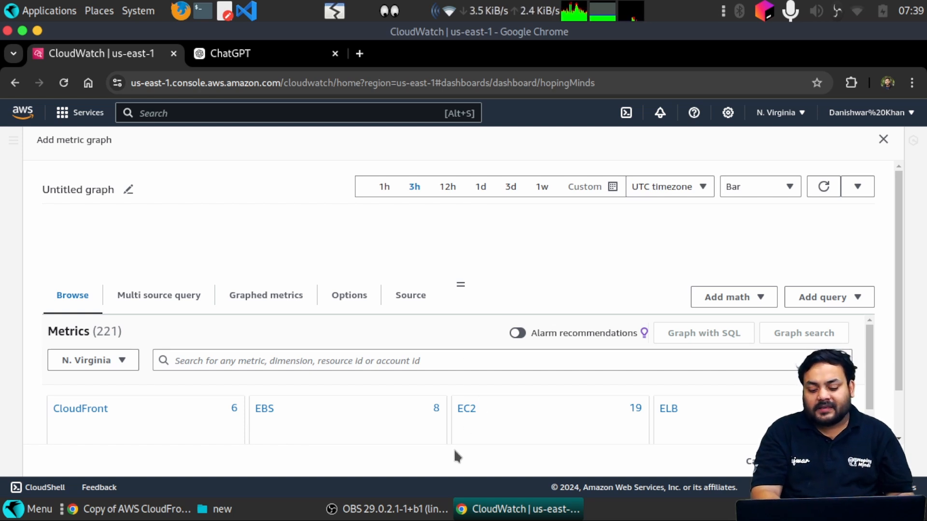
Step: Select the CPUCreditUsage metric of myinstance from the EC2 per-instance metrics and create the bar widget
left_click(464, 411)
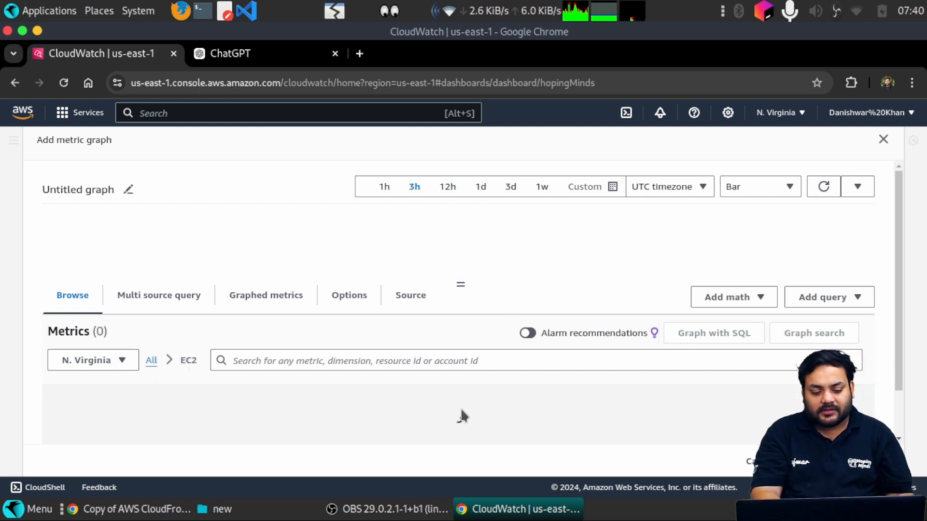
scroll(438, 314, "down", 2)
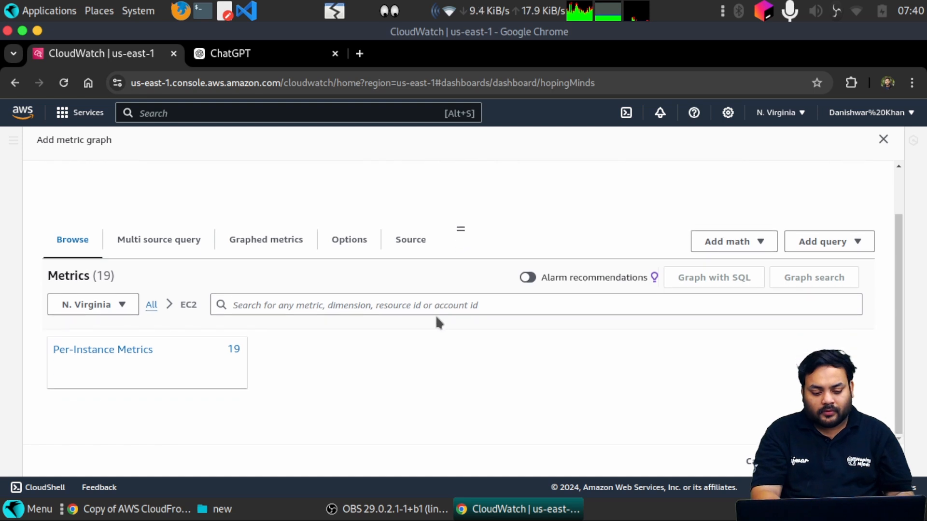
left_click(113, 351)
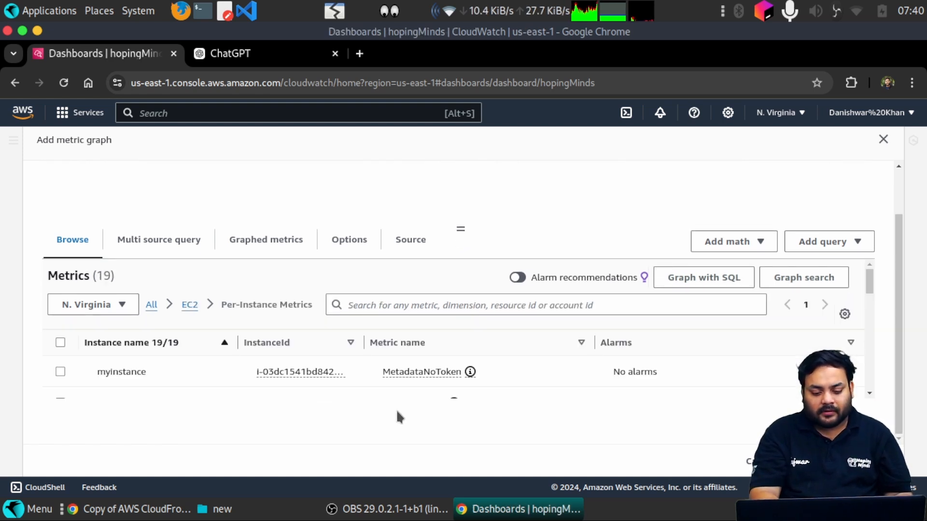
mouse_move(341, 374)
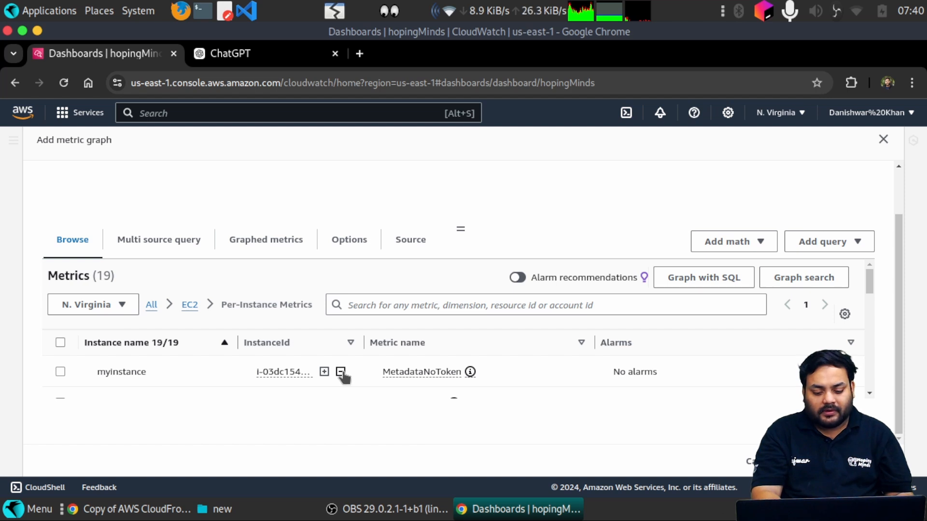
scroll(343, 375, "down", 2)
scroll(343, 374, "up", 1)
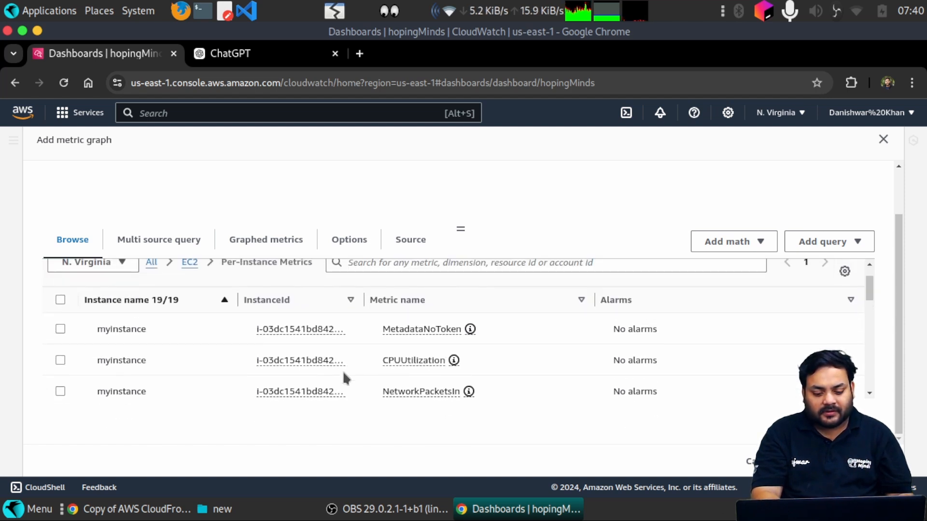
scroll(404, 386, "down", 2)
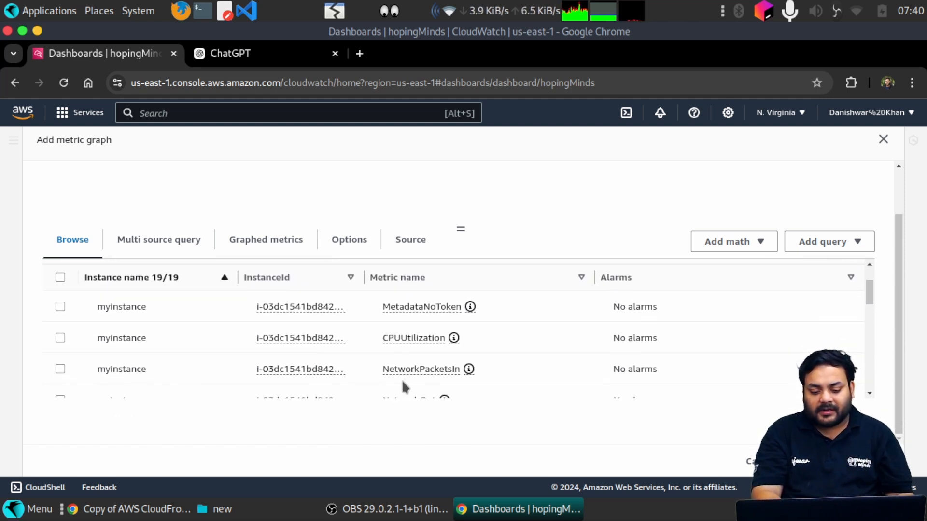
mouse_move(432, 316)
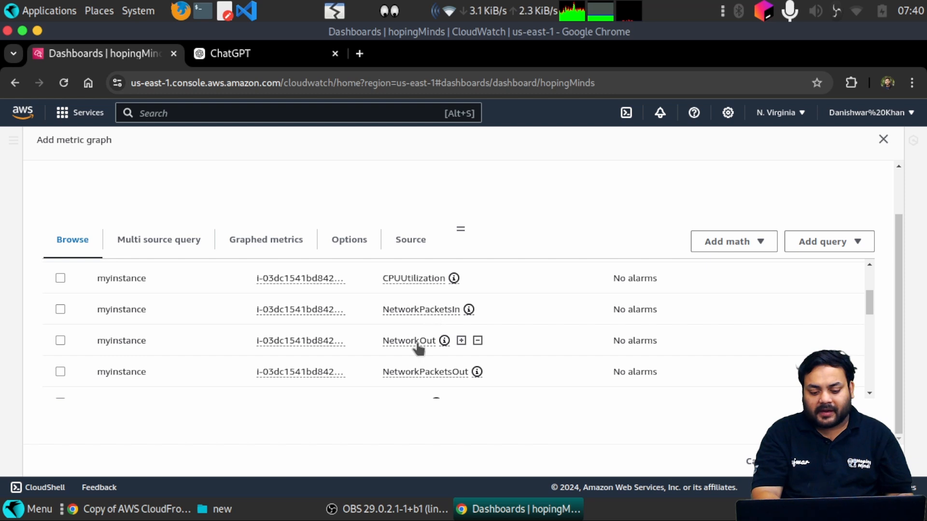
scroll(420, 346, "down", 2)
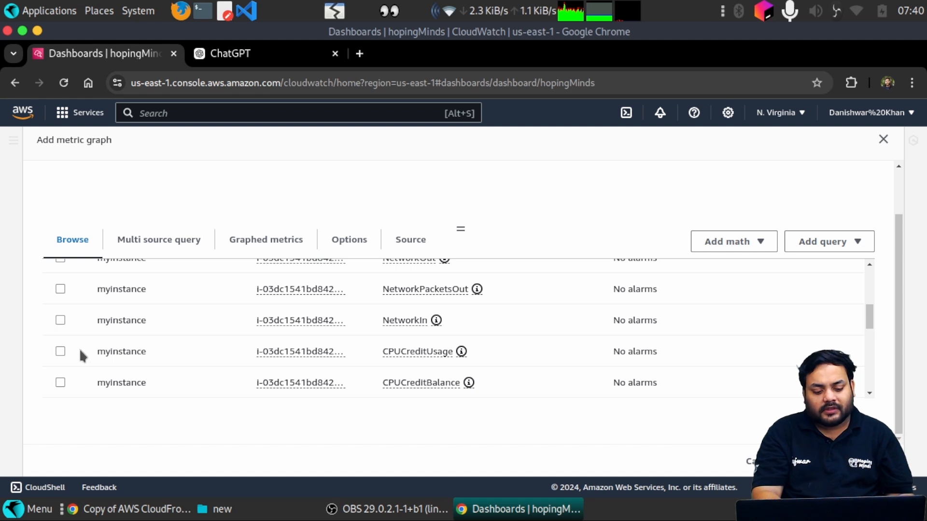
left_click(60, 351)
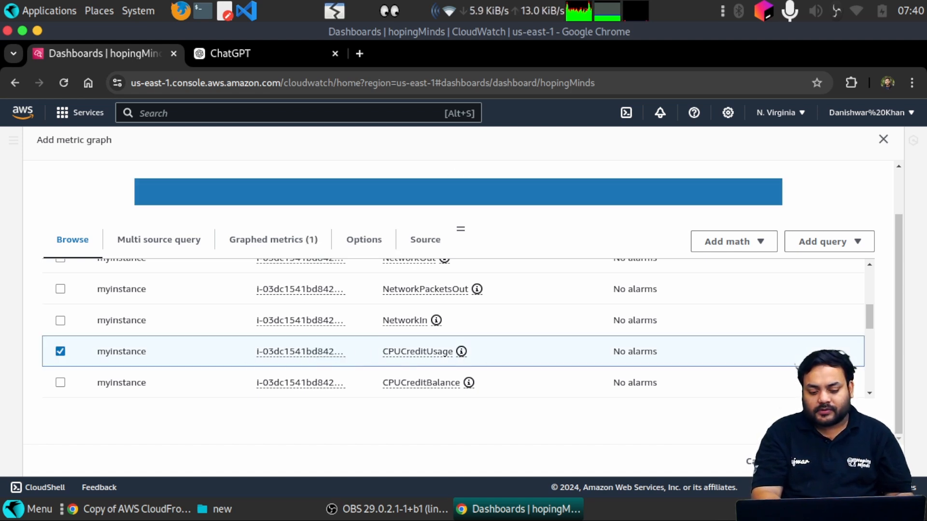
left_click(839, 461)
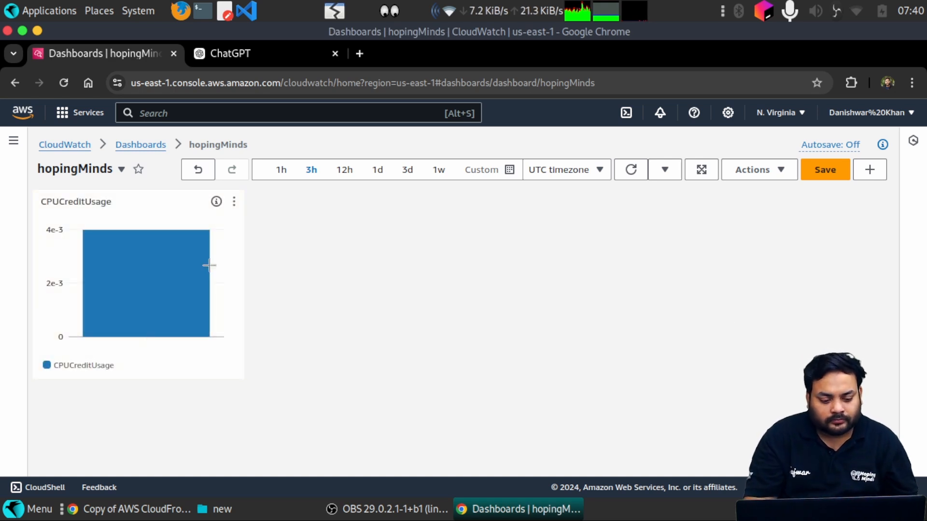
mouse_move(143, 248)
mouse_move(172, 304)
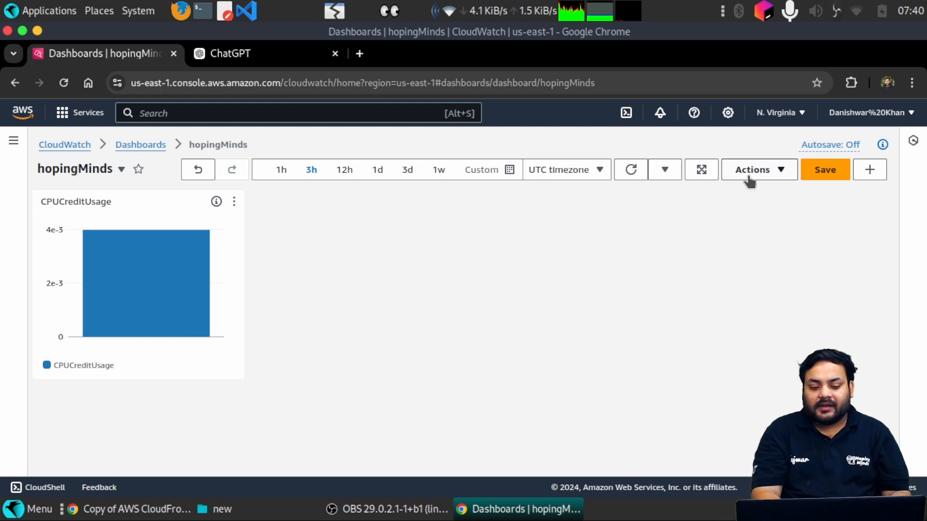
Step: Start another dashboard widget of the Number type with CloudWatch metrics as its data
left_click(868, 170)
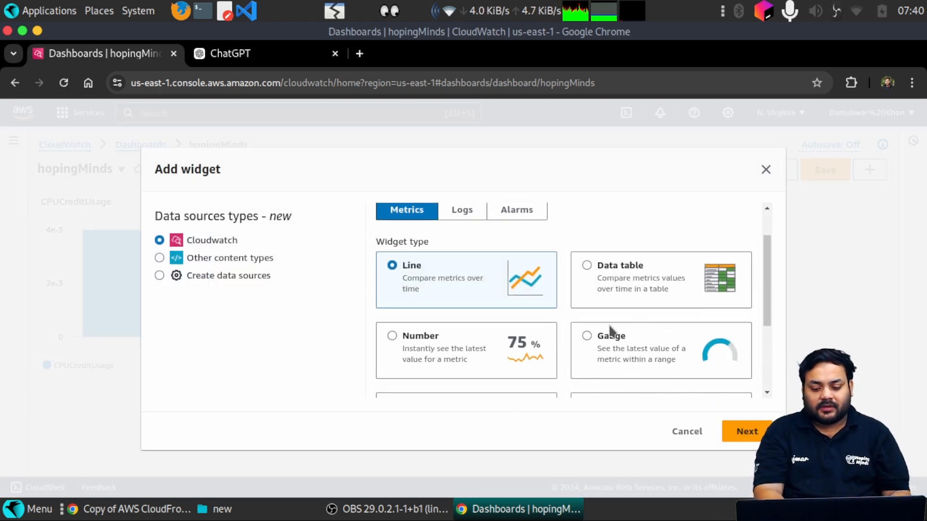
scroll(612, 332, "down", 2)
left_click(474, 270)
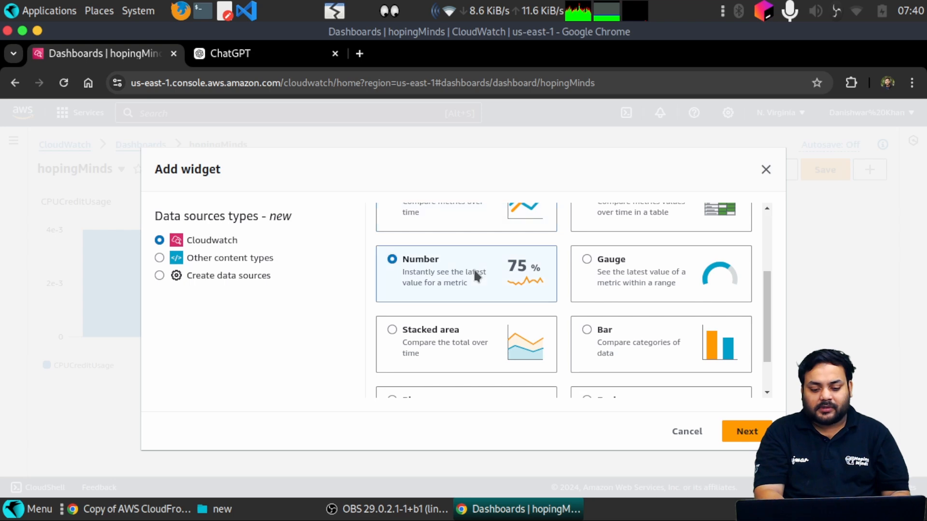
left_click(757, 432)
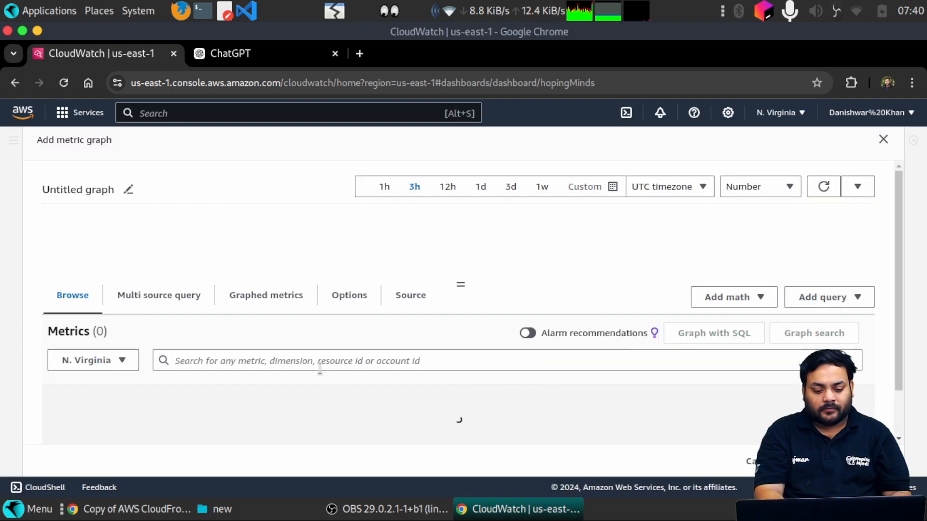
Step: Pick myinstance's CPUCreditUsage from the EC2 per-instance metrics and create the number widget
scroll(319, 368, "down", 1)
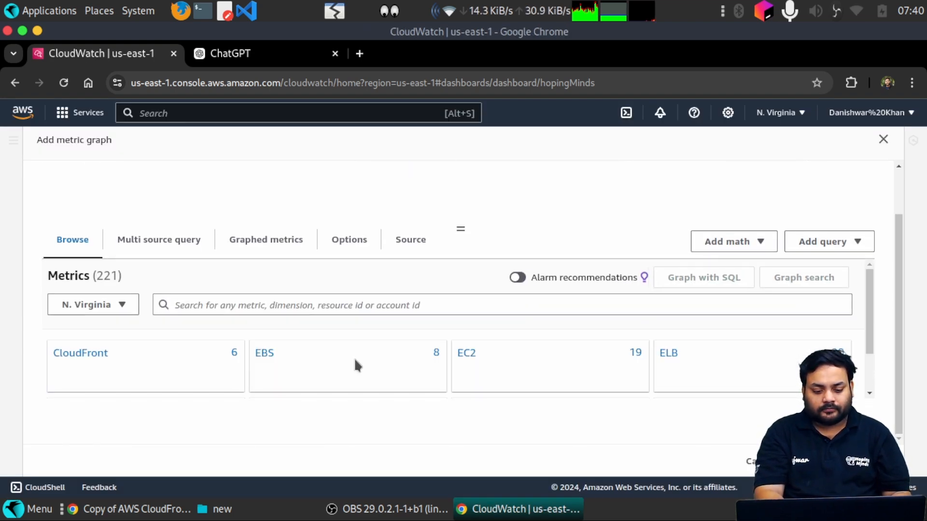
left_click(574, 347)
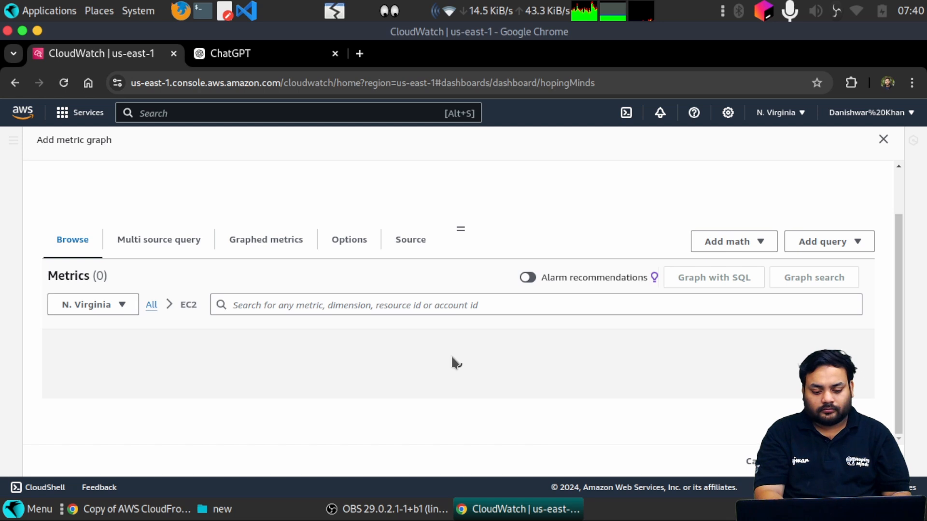
left_click(143, 359)
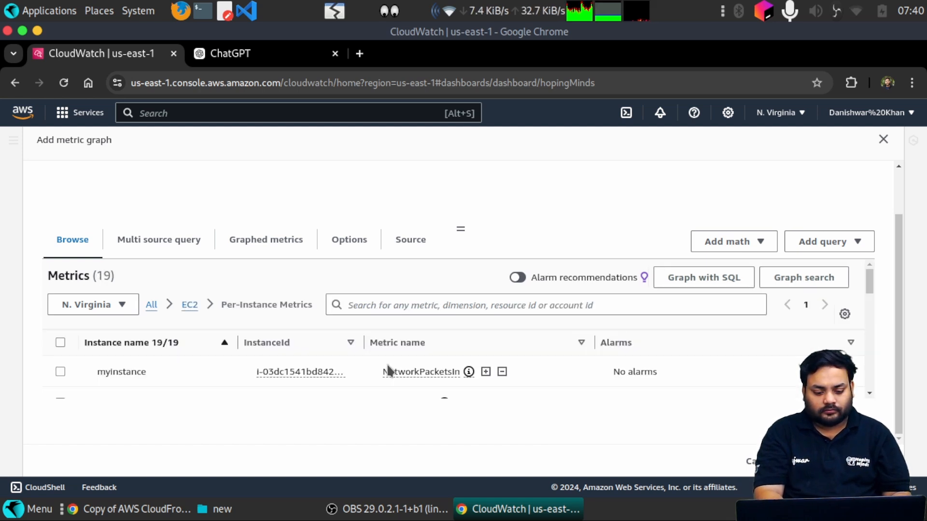
scroll(388, 372, "down", 5)
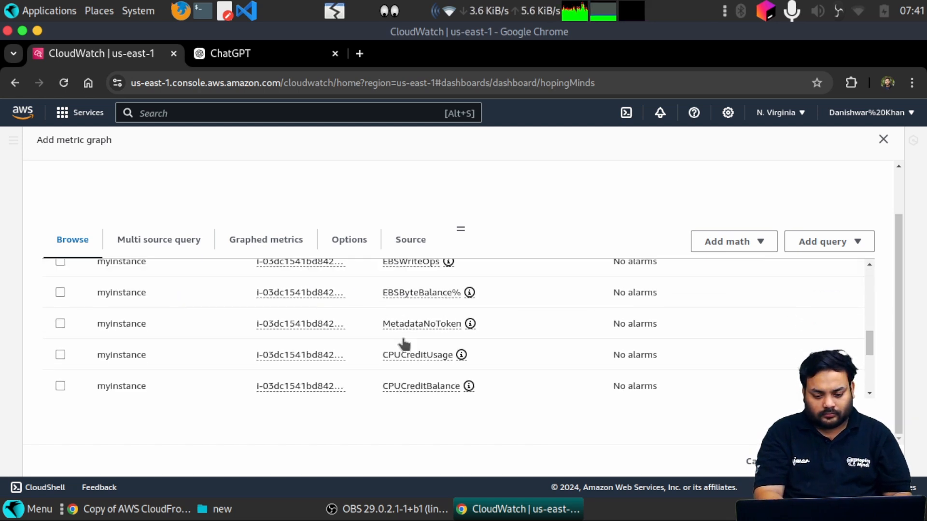
left_click(60, 355)
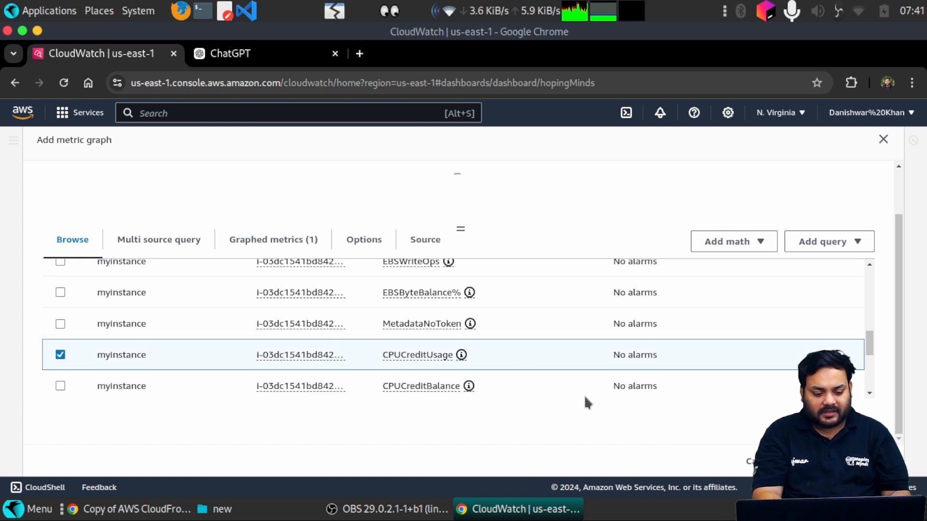
left_click(841, 461)
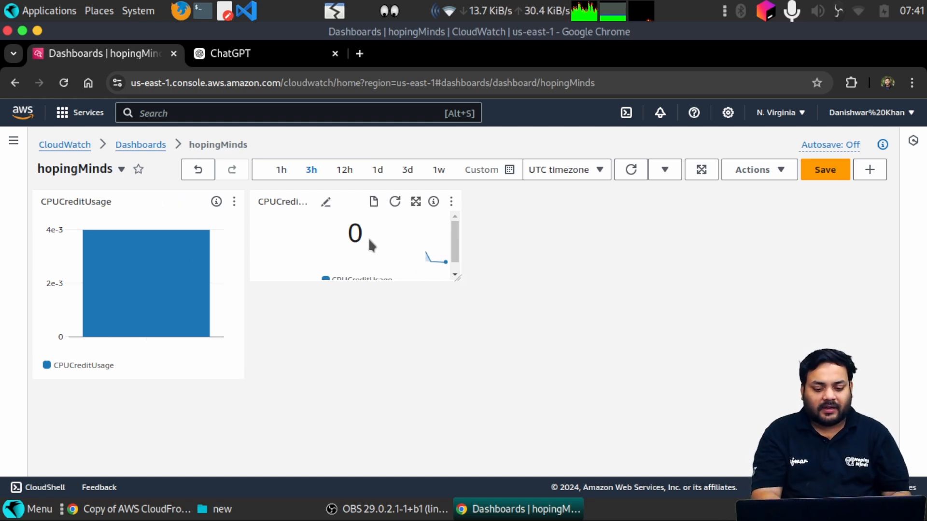
Step: Enlarge the CPUCreditUsage number widget on the dashboard and inspect its value and the peak of its trend line
left_click_drag(459, 278, 536, 341)
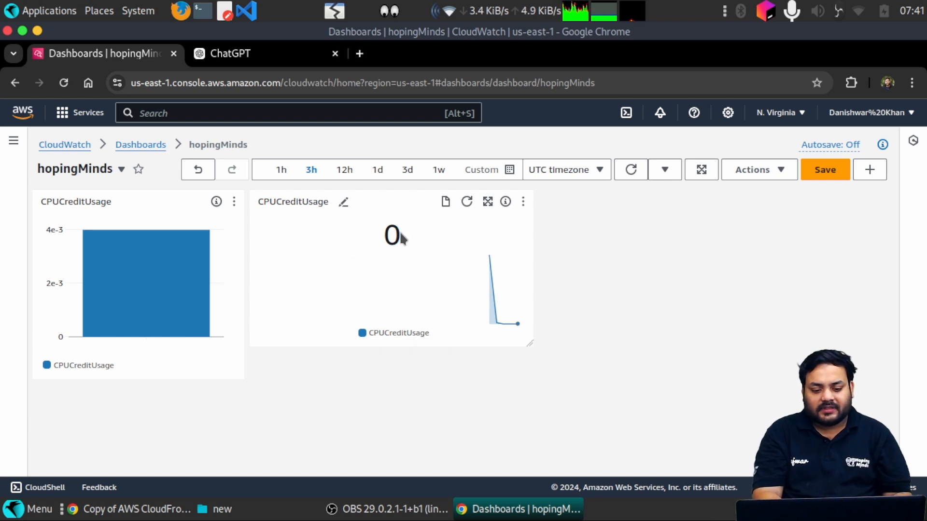
left_click_drag(407, 240, 356, 233)
left_click(408, 254)
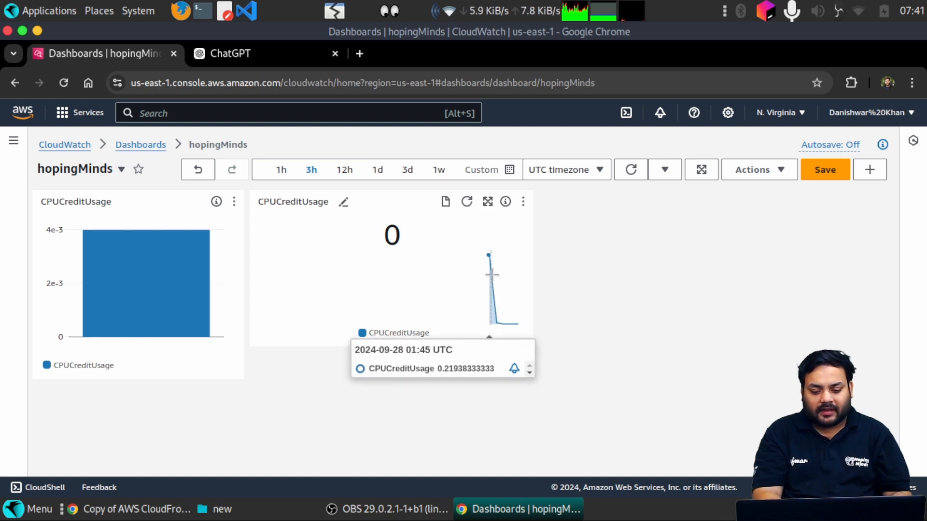
left_click(488, 256)
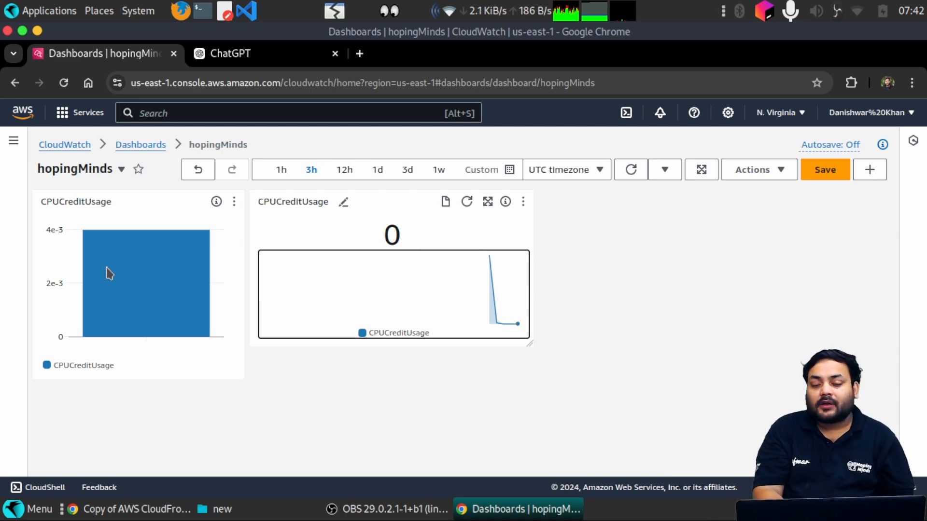
mouse_move(308, 304)
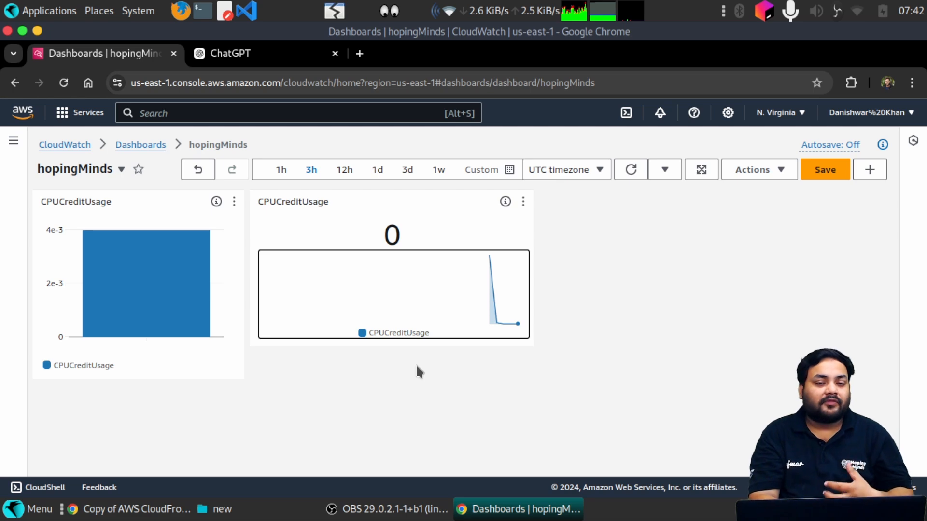